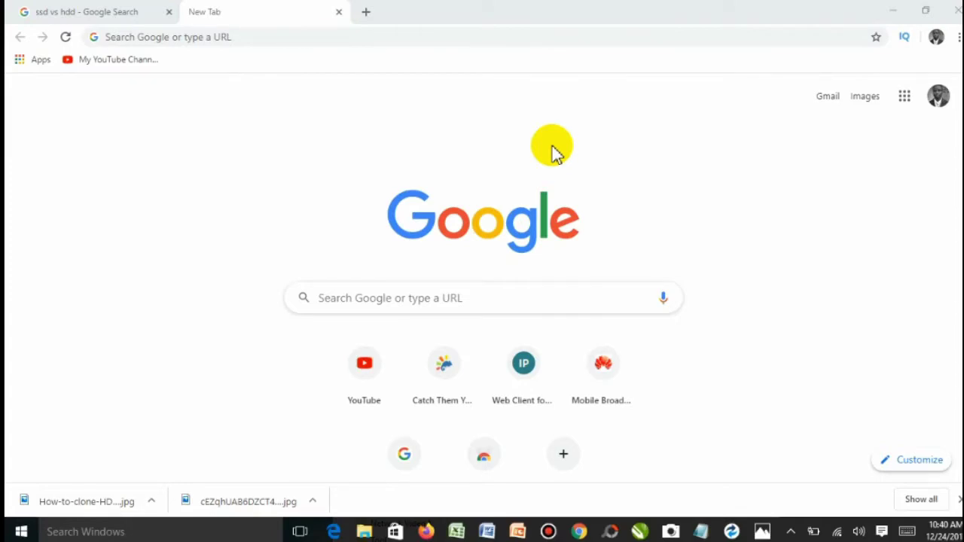
# - View the How-to-clone-HDD-to-SSD.jpg picture in Photos, and switch back to the New Tab window in Chrome
pyautogui.click(759, 523)
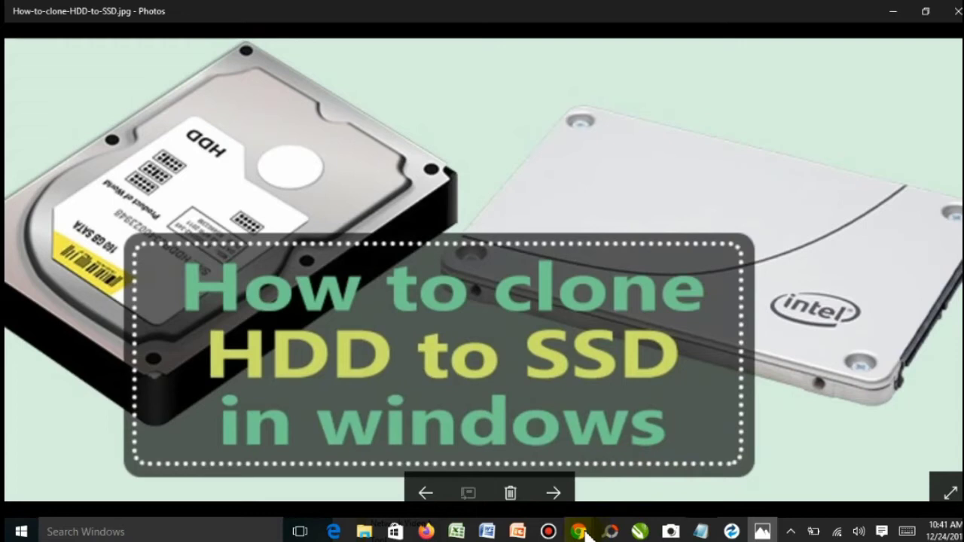
pyautogui.moveTo(581, 532)
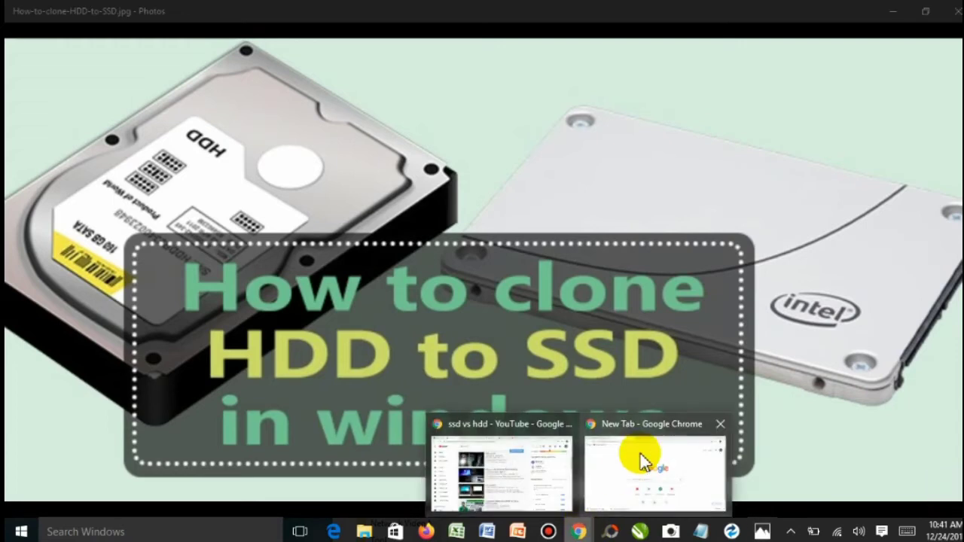
pyautogui.click(641, 457)
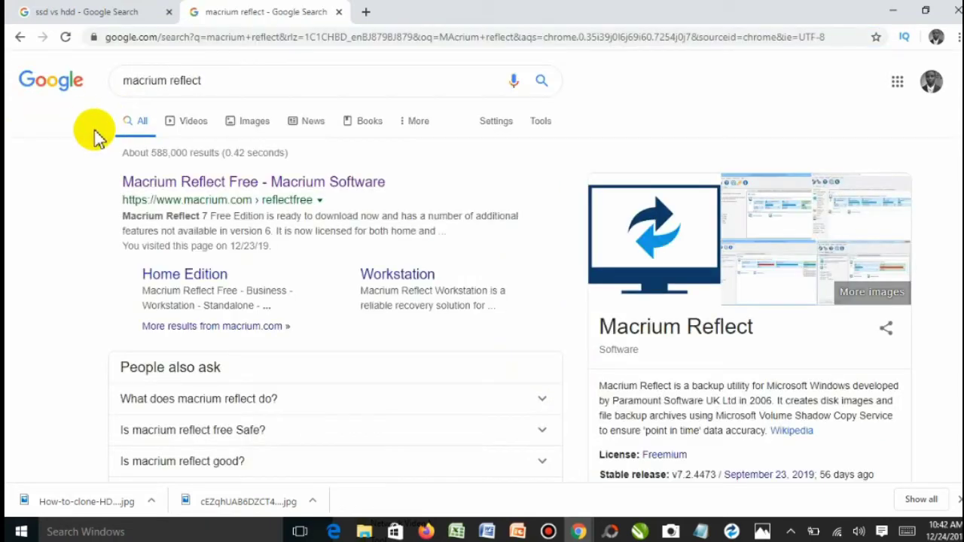
# - Open the Macrium Reflect Free page from the search results, and view the Home Use registration form before closing it
pyautogui.click(277, 193)
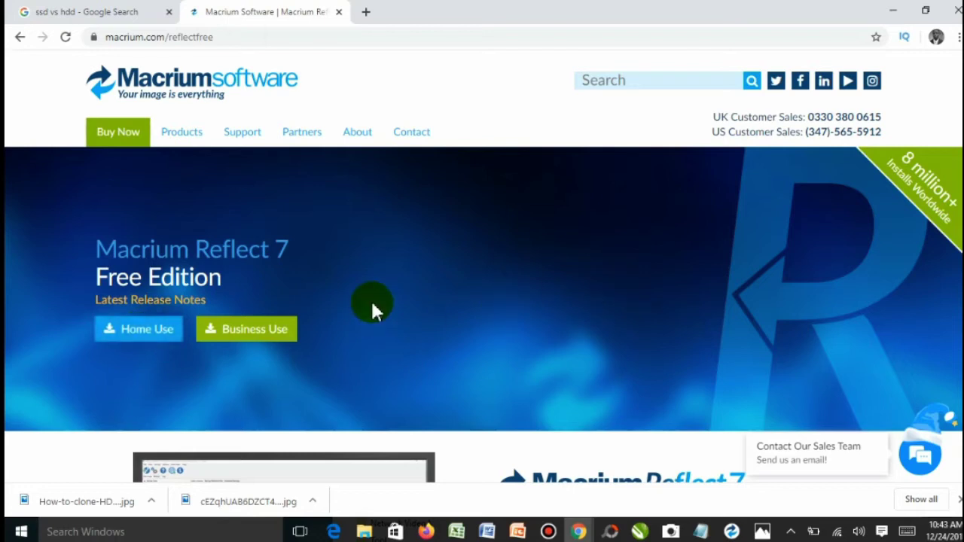
pyautogui.click(148, 335)
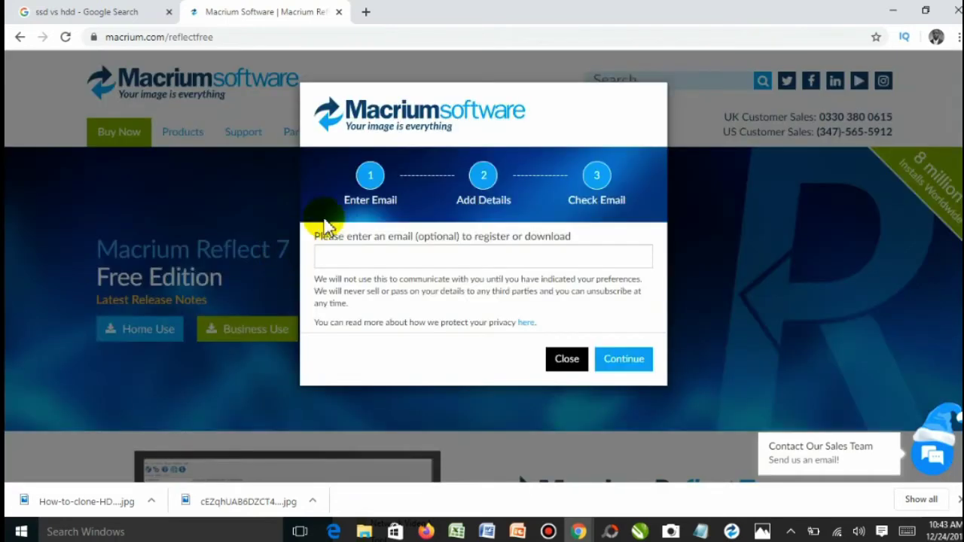
pyautogui.click(388, 254)
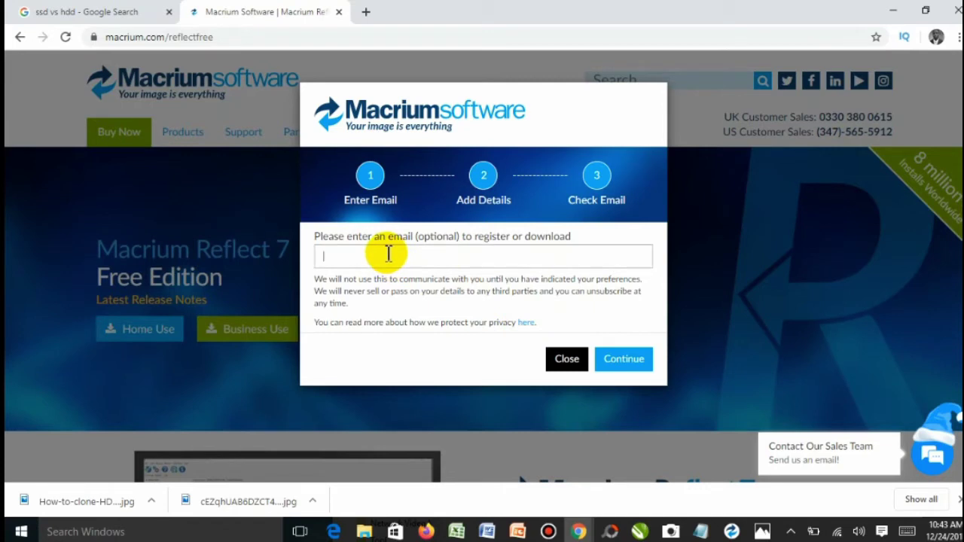
pyautogui.click(570, 361)
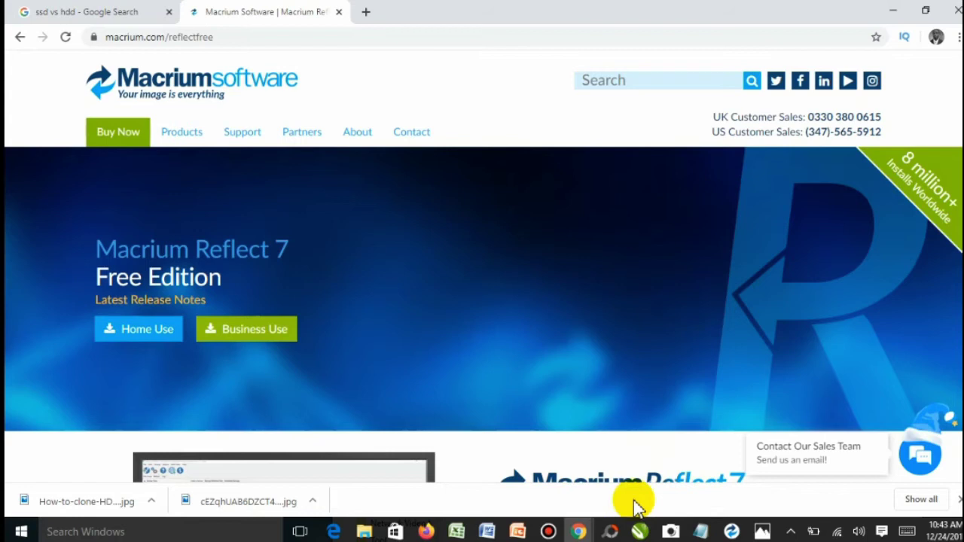
# - Launch Macrium Reflect with permission to make changes, and close the Local Disk (G:) and System Reserved (F:) Explorer windows
pyautogui.click(731, 532)
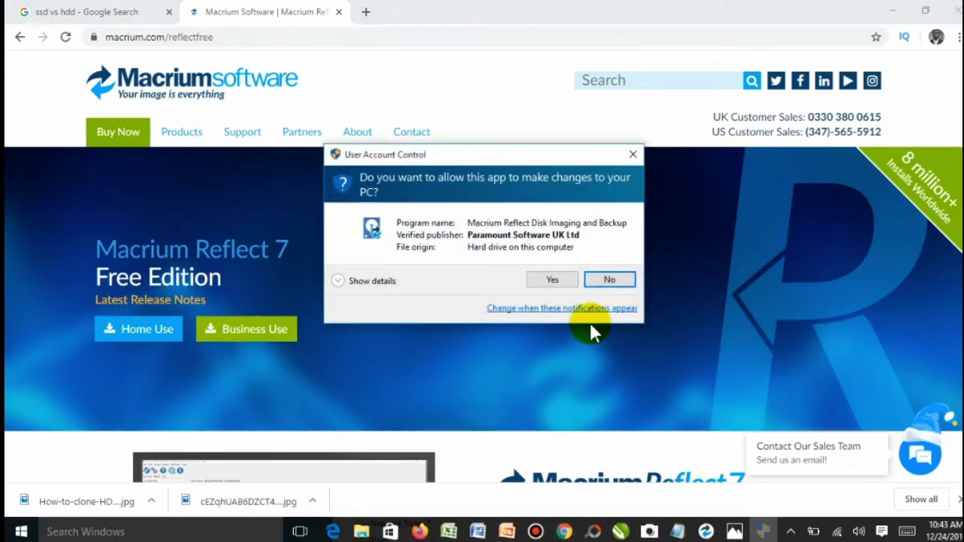
pyautogui.click(556, 279)
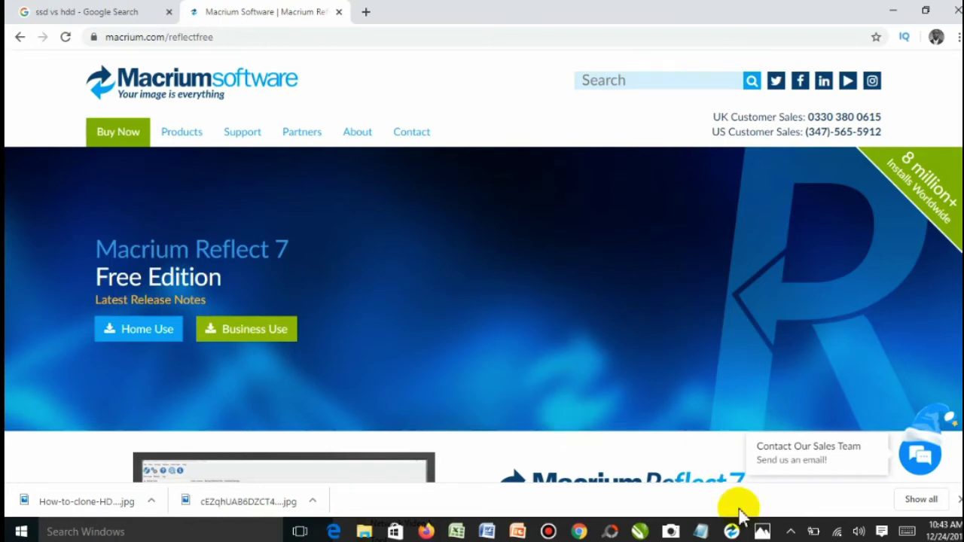
pyautogui.click(732, 531)
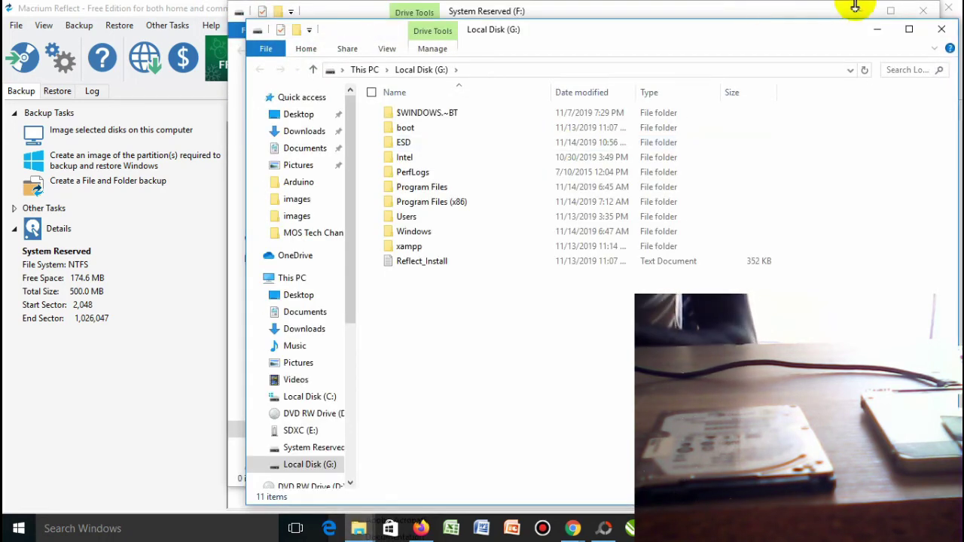
pyautogui.click(942, 29)
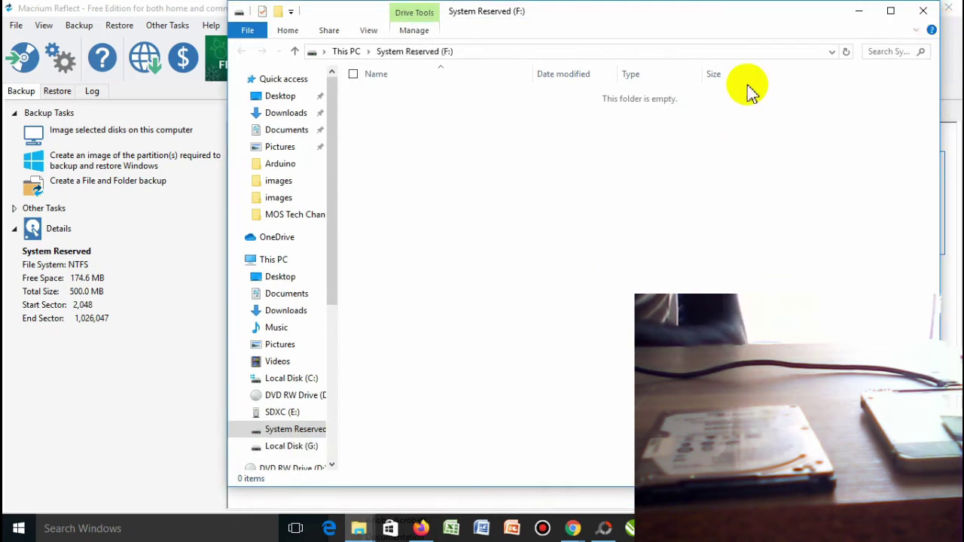
pyautogui.click(924, 12)
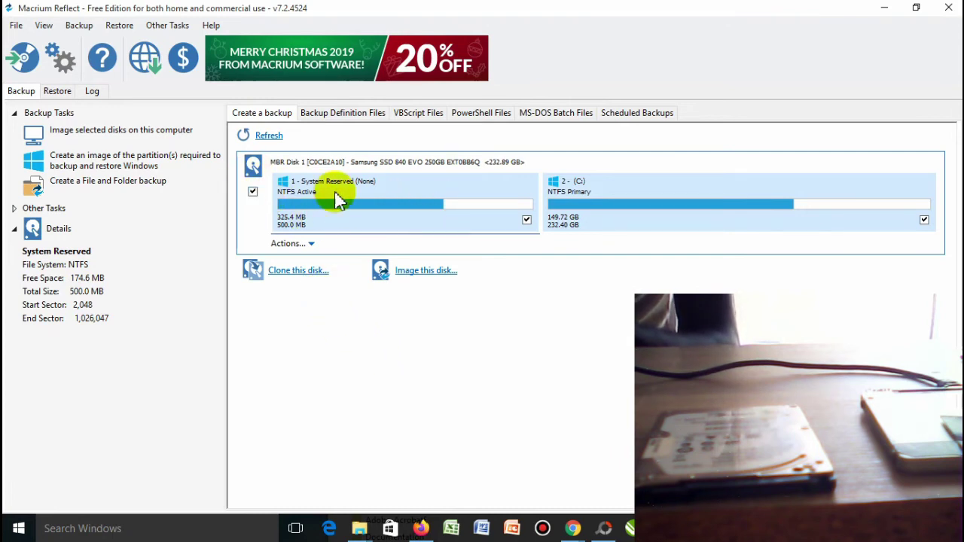
pyautogui.click(313, 277)
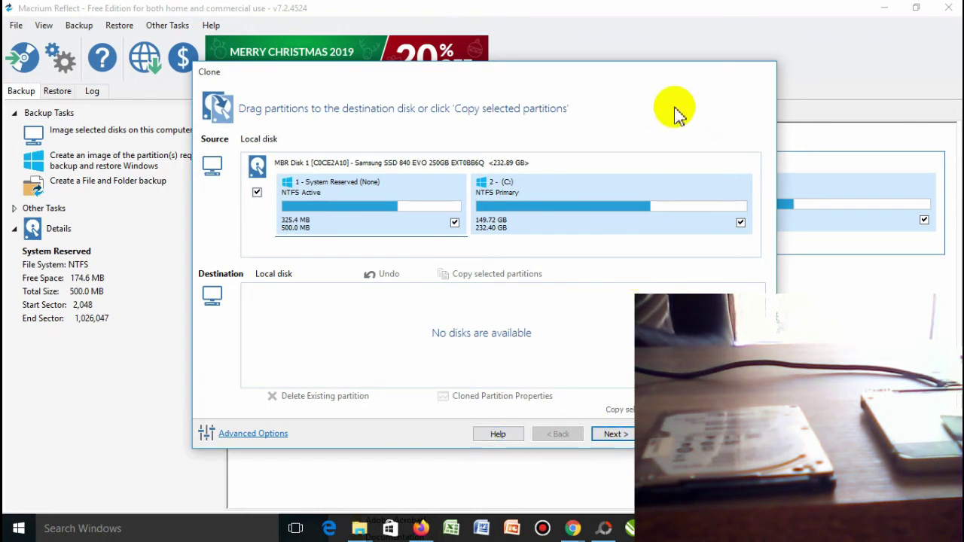
pyautogui.moveTo(577, 83); pyautogui.dragTo(478, 93)
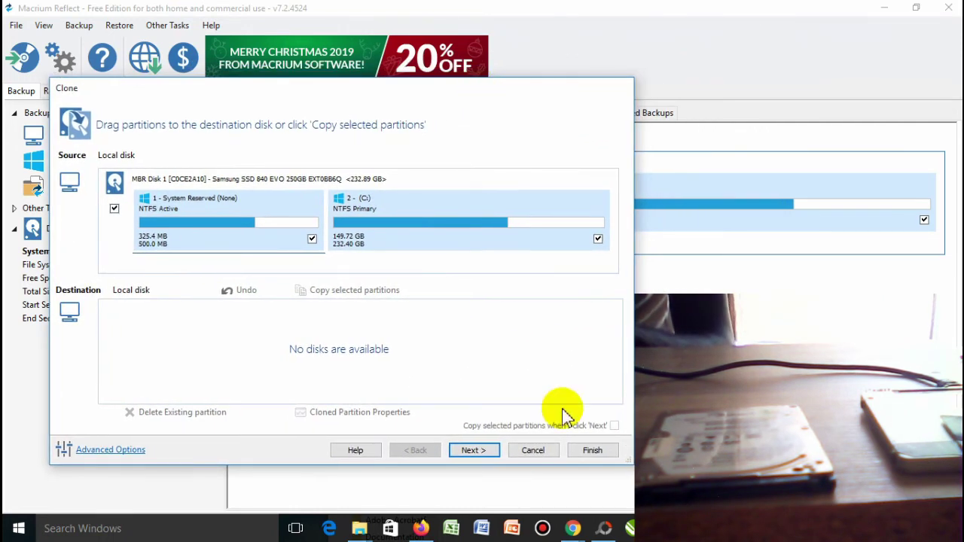
pyautogui.click(534, 450)
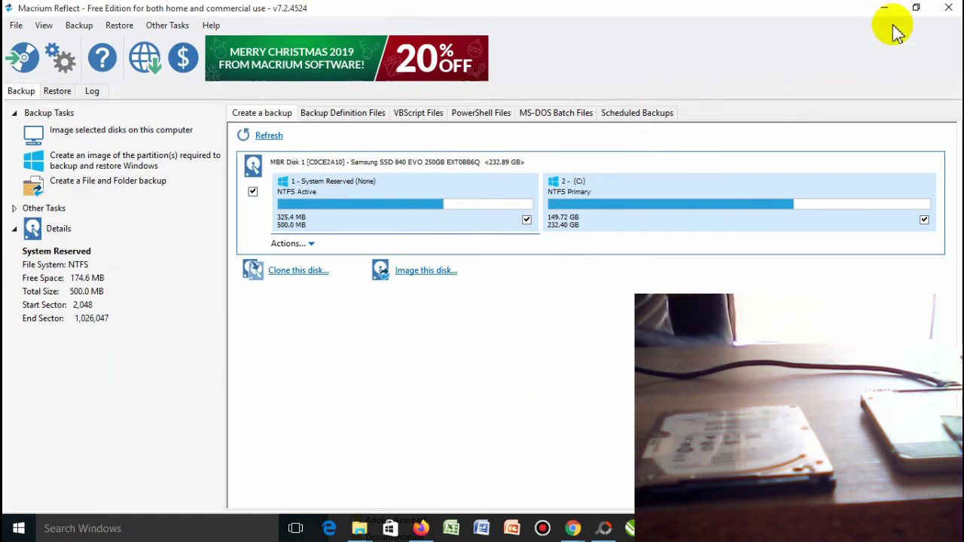
pyautogui.click(950, 10)
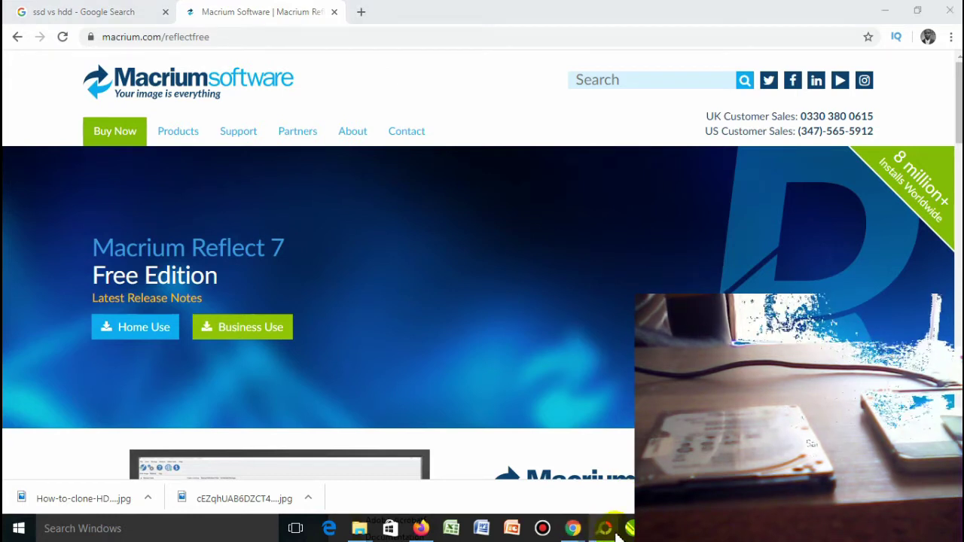
# - Relaunch Macrium Reflect and allow it to make changes to the PC
pyautogui.moveTo(624, 397)
pyautogui.mouseDown()
pyautogui.moveTo(749, 277)
pyautogui.moveTo(787, 276)
pyautogui.moveTo(742, 343)
pyautogui.mouseUp()
pyautogui.press('super+d')
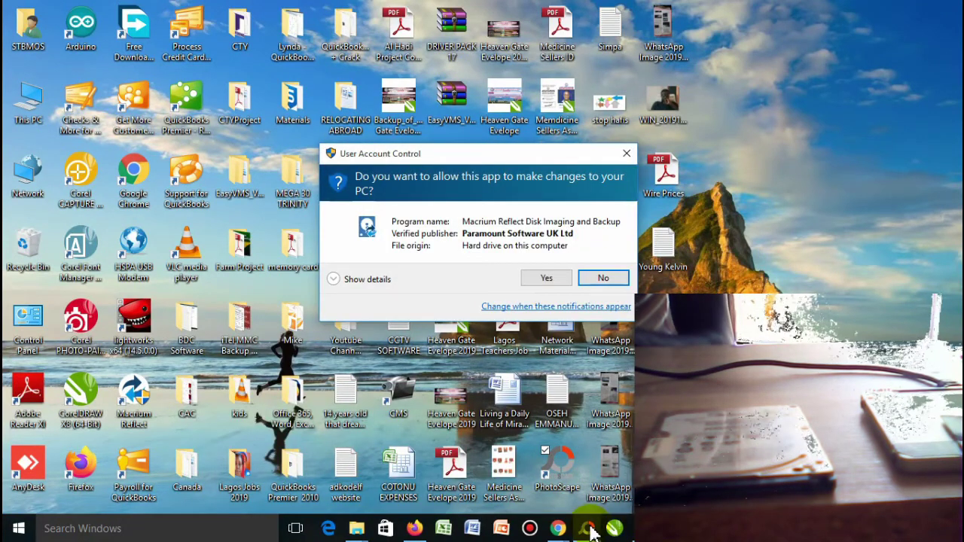
pyautogui.moveTo(561, 530)
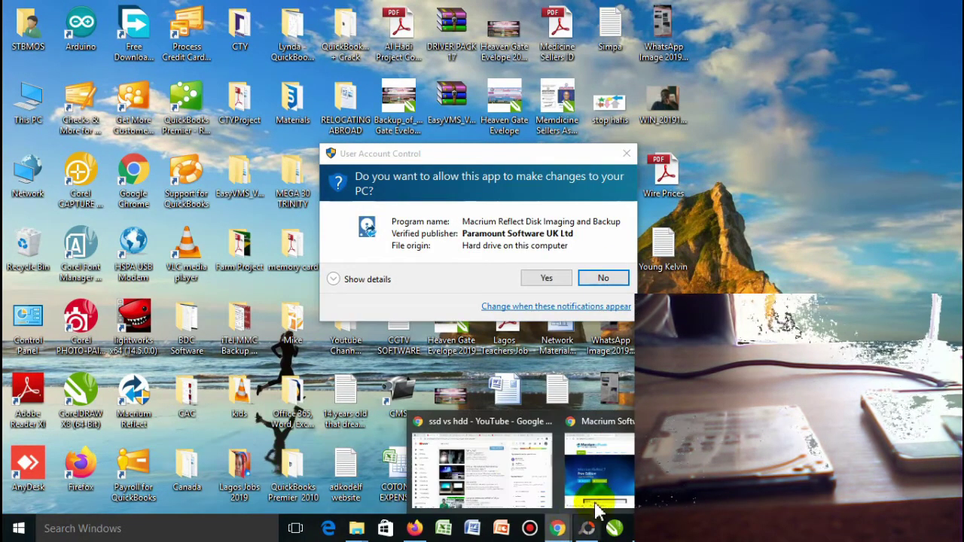
pyautogui.click(599, 501)
pyautogui.click(549, 277)
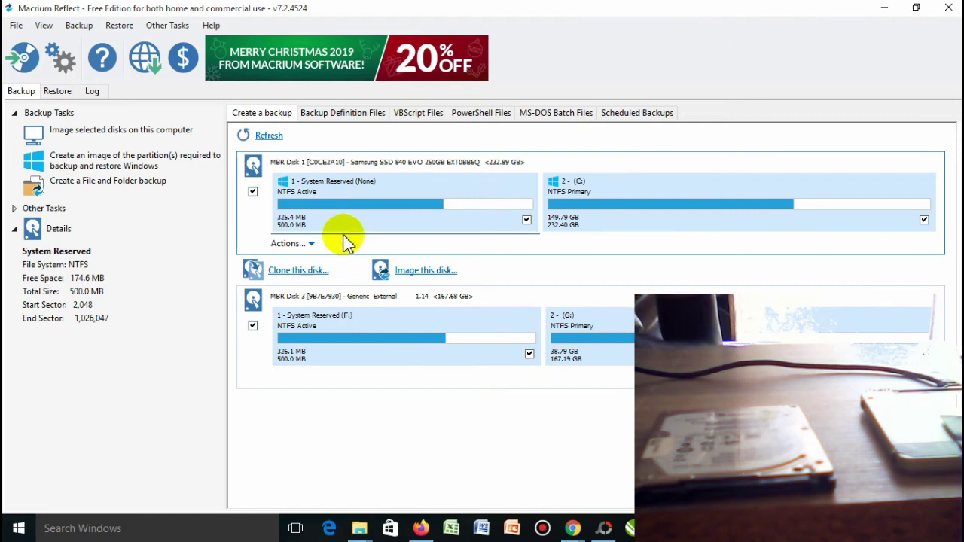
# - Start a clone of MBR Disk 1 (Samsung SSD 840 EVO 250GB) with MBR Disk 3 (Generic External) as the destination
pyautogui.click(301, 271)
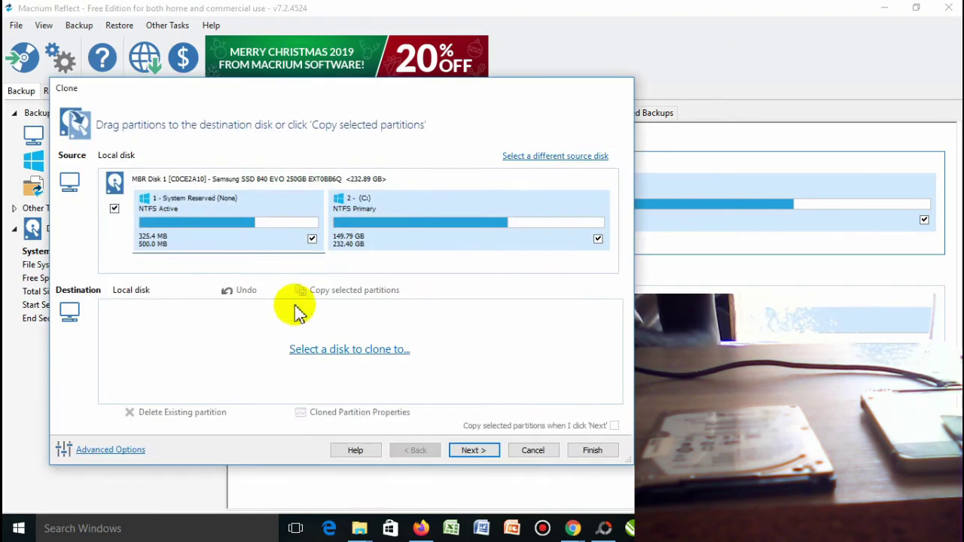
pyautogui.click(332, 360)
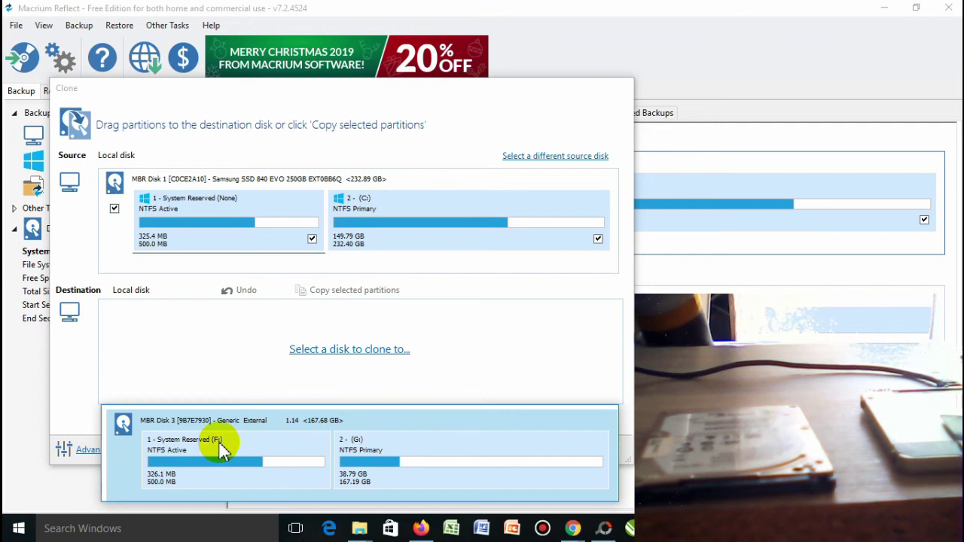
pyautogui.click(249, 452)
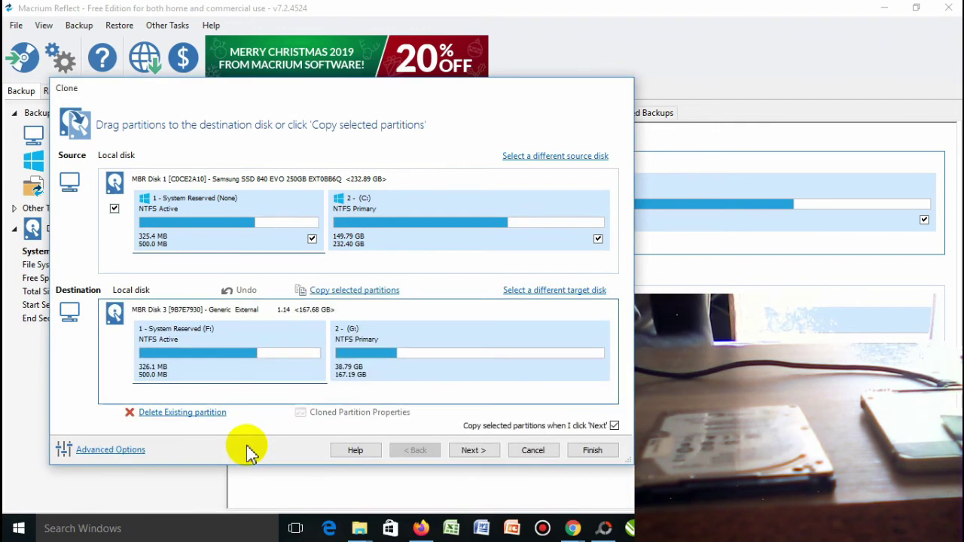
# - Complete the clone setup without a schedule, and run it immediately while saving the backup definition as My Clone
pyautogui.click(473, 450)
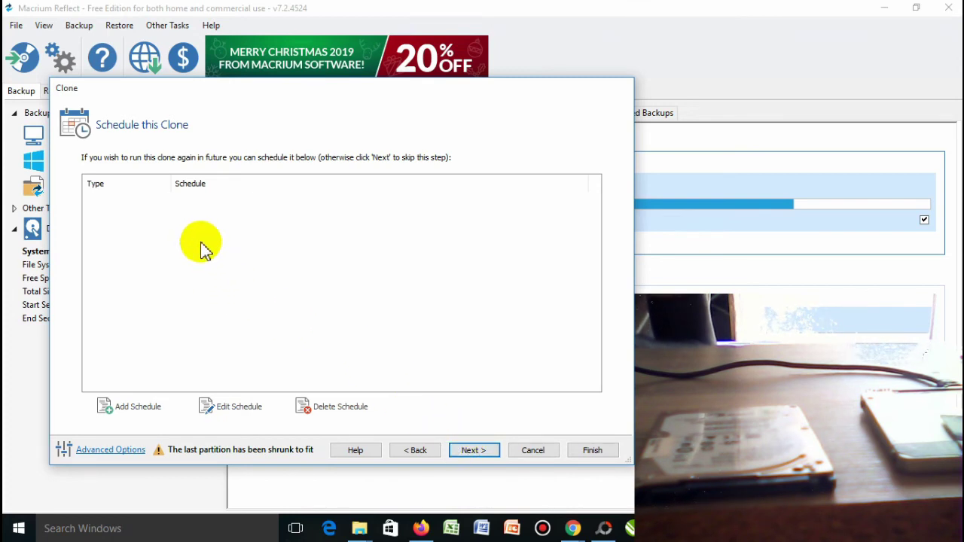
pyautogui.click(473, 451)
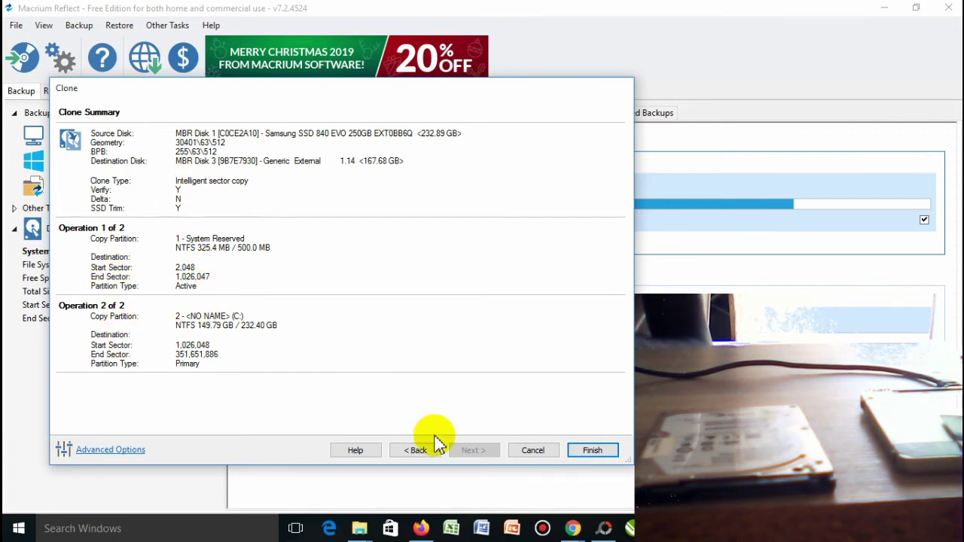
pyautogui.click(592, 451)
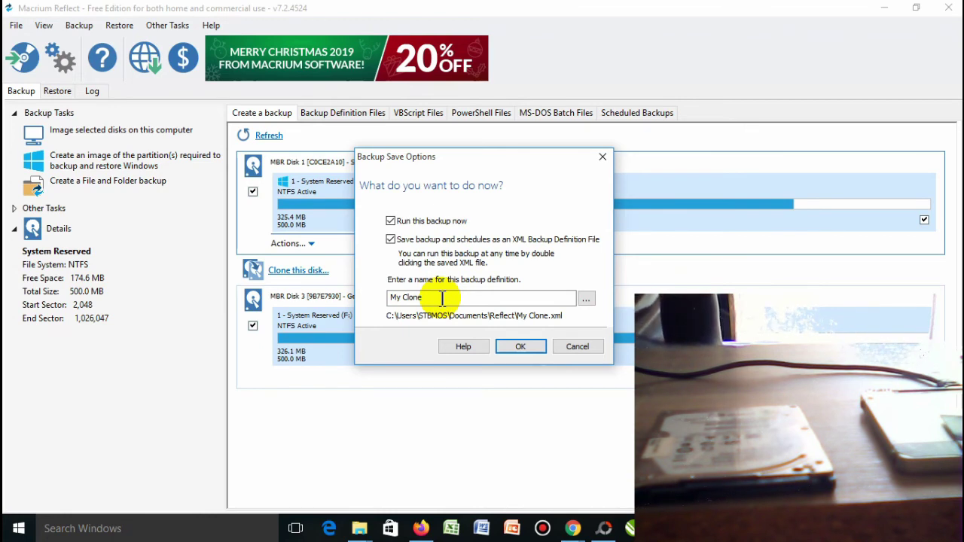
pyautogui.click(519, 347)
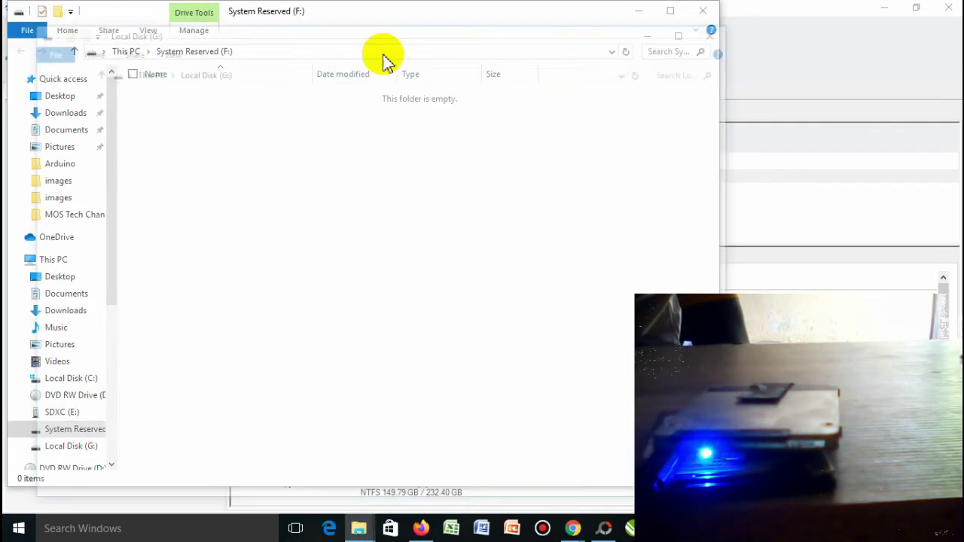
# - Close the Explorer windows of the target drives, and tick the confirmation that all target volume data will be overwritten
pyautogui.click(723, 25)
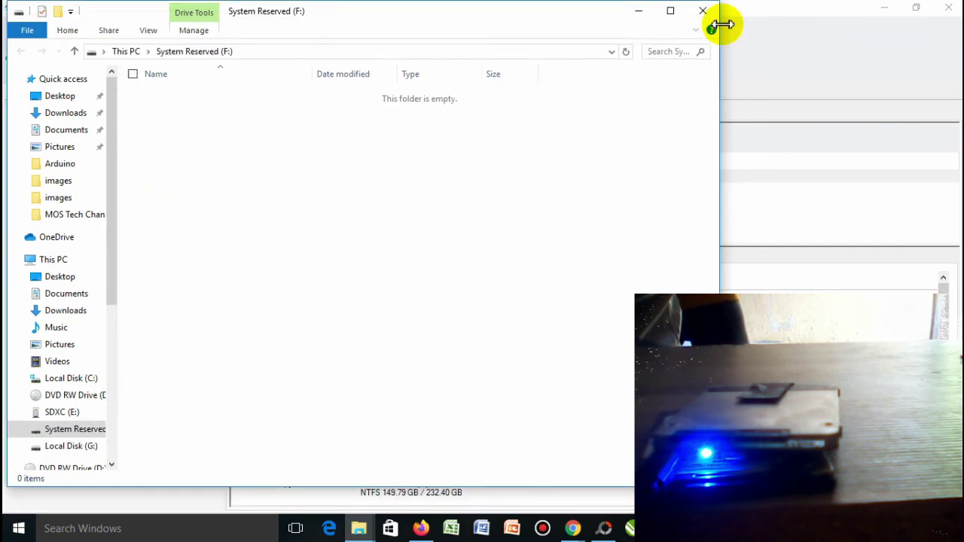
pyautogui.click(713, 16)
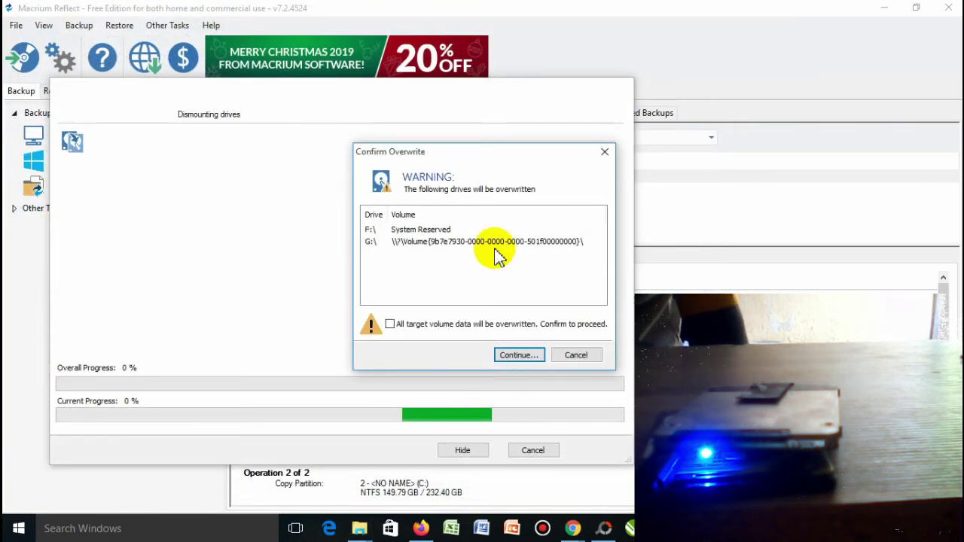
pyautogui.click(390, 328)
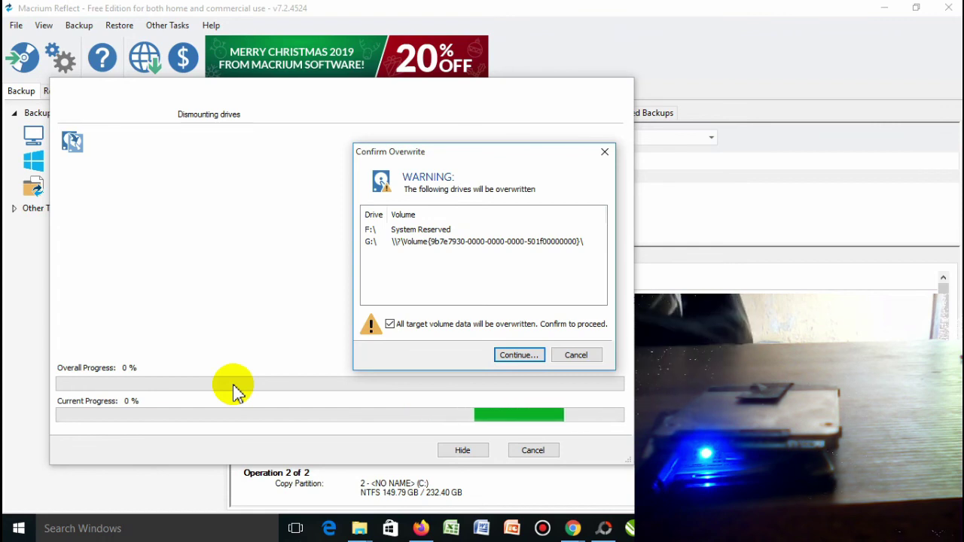
# - Cancel the overwrite confirmation and the pending clone, and close Macrium Reflect
pyautogui.click(604, 151)
pyautogui.click(547, 455)
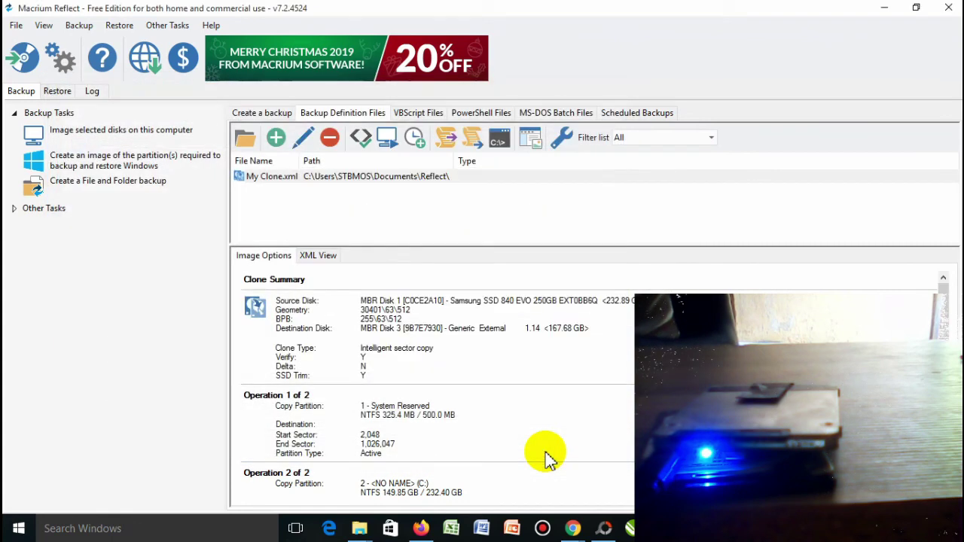
pyautogui.click(948, 11)
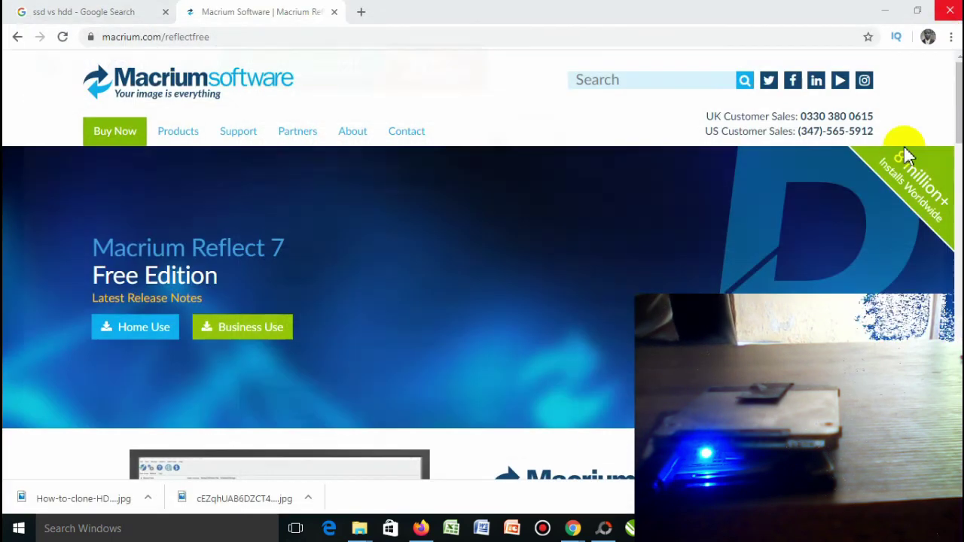